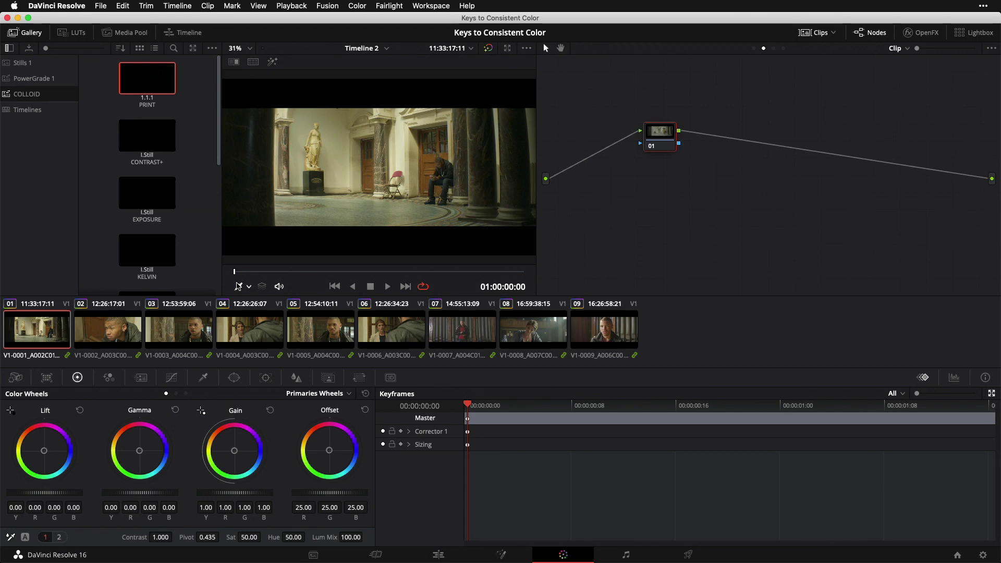
# Step: View all clips in the Lightbox, close it, and show the Curves palette for clip 01
pyautogui.press('super+alt+l')
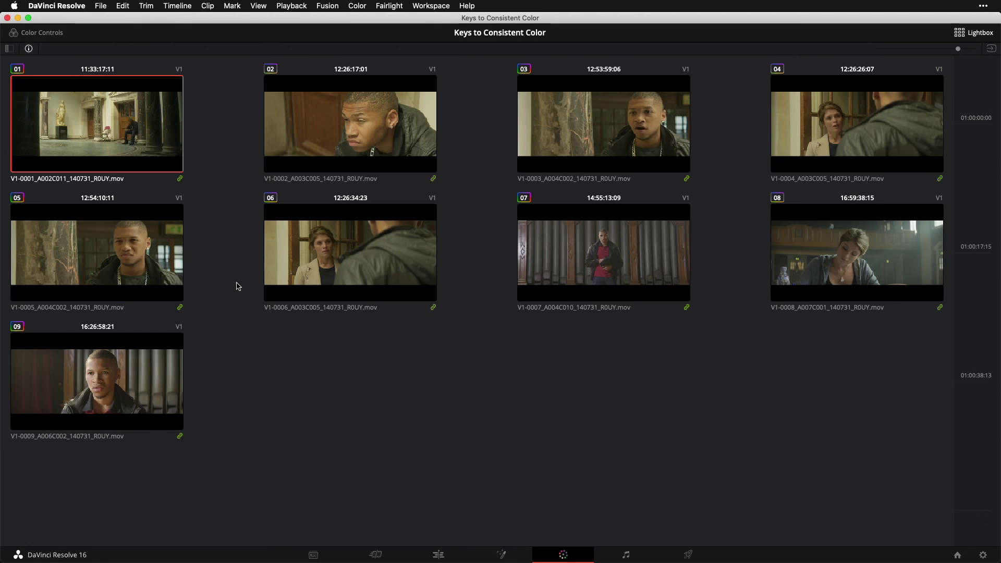
pyautogui.press('Escape')
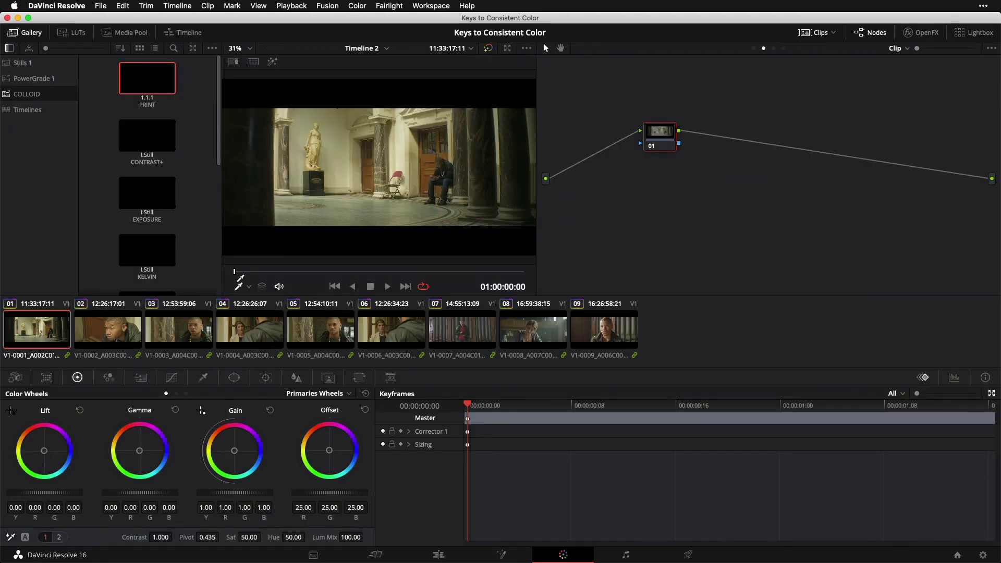
pyautogui.click(172, 377)
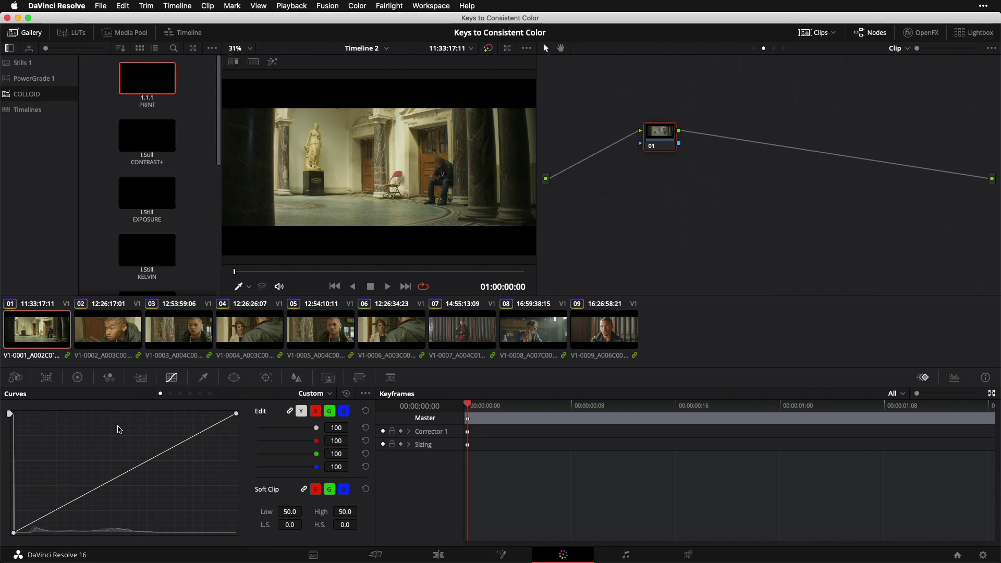
# Step: Apply the PRINT still to node 01, then set its DCTL Contrast to 65 and Print Curve to Fuji 3510
pyautogui.moveTo(147, 76); pyautogui.dragTo(652, 136)
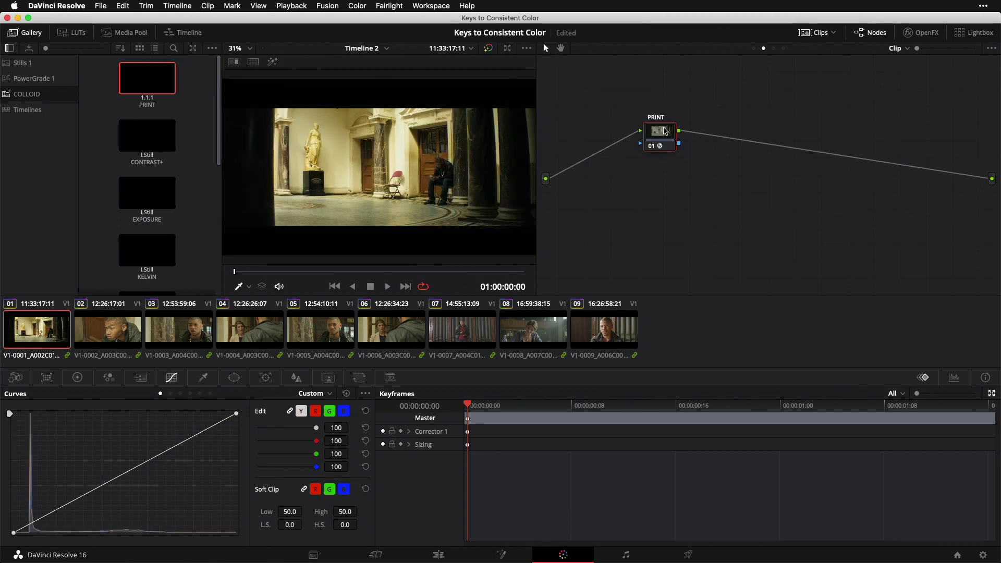
pyautogui.click(923, 34)
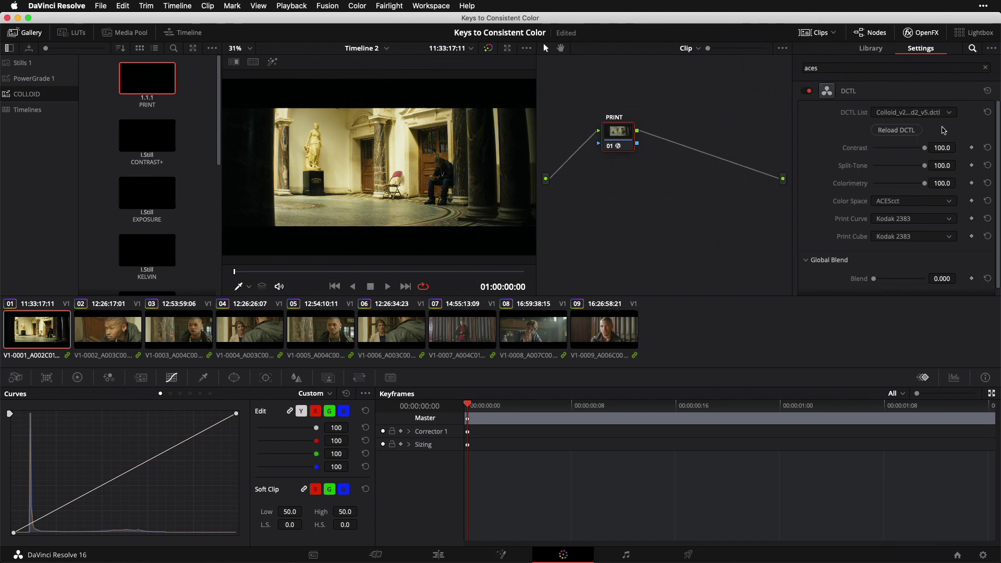
pyautogui.click(941, 148)
pyautogui.write('65')
pyautogui.press('Return')
pyautogui.click(906, 218)
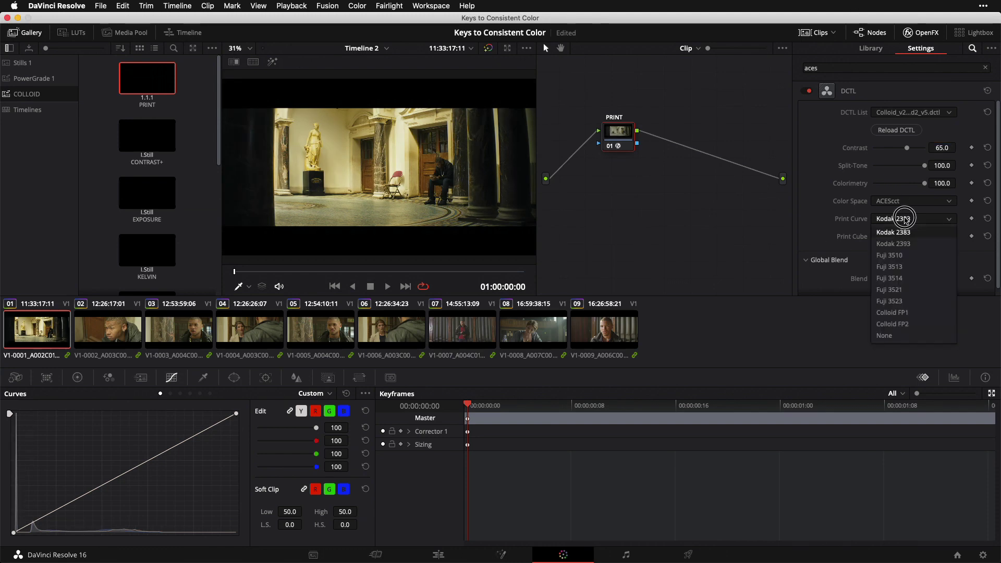
pyautogui.click(907, 256)
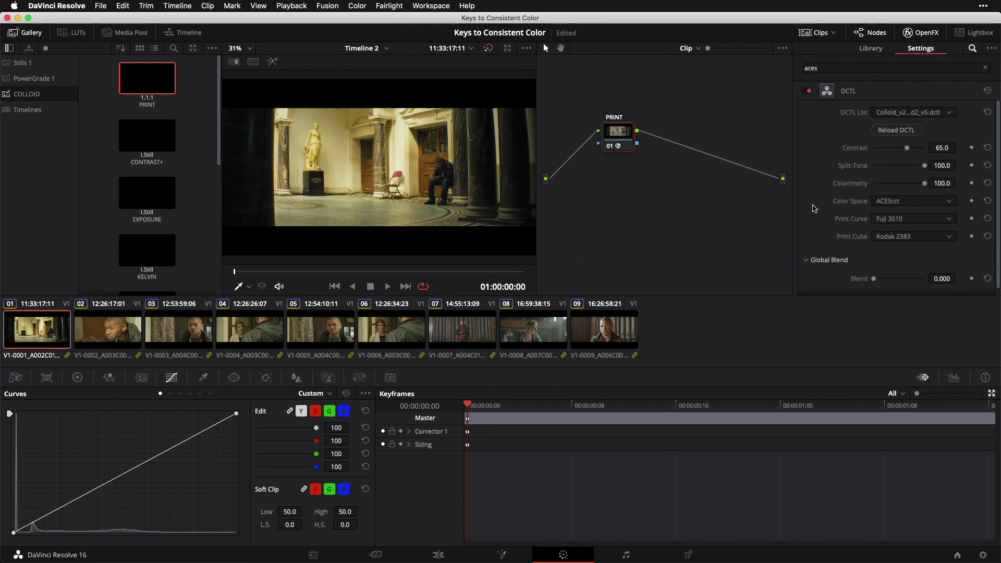
# Step: Save the PRINT node as a shared node and label it LOOK
pyautogui.rightClick(617, 136)
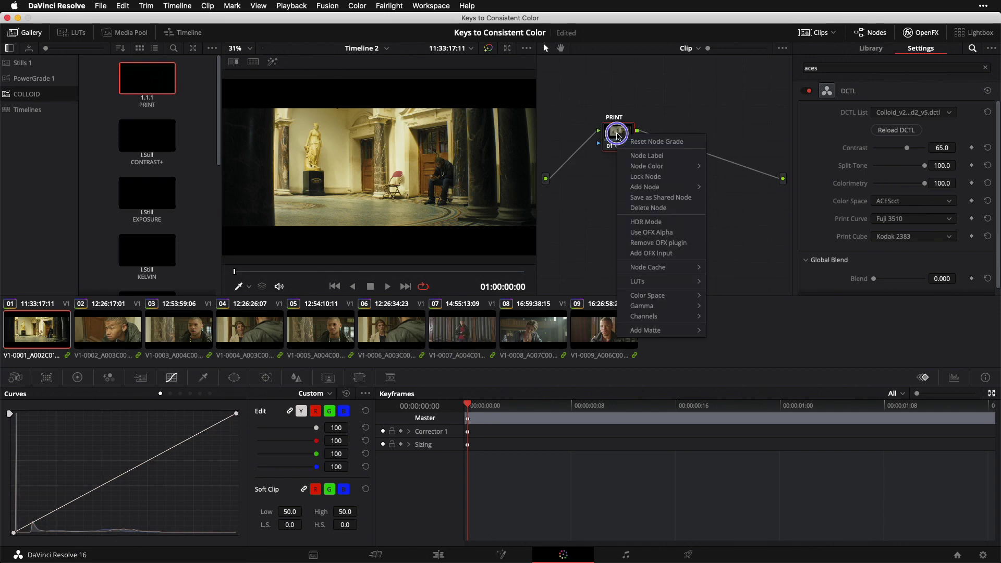
pyautogui.click(672, 198)
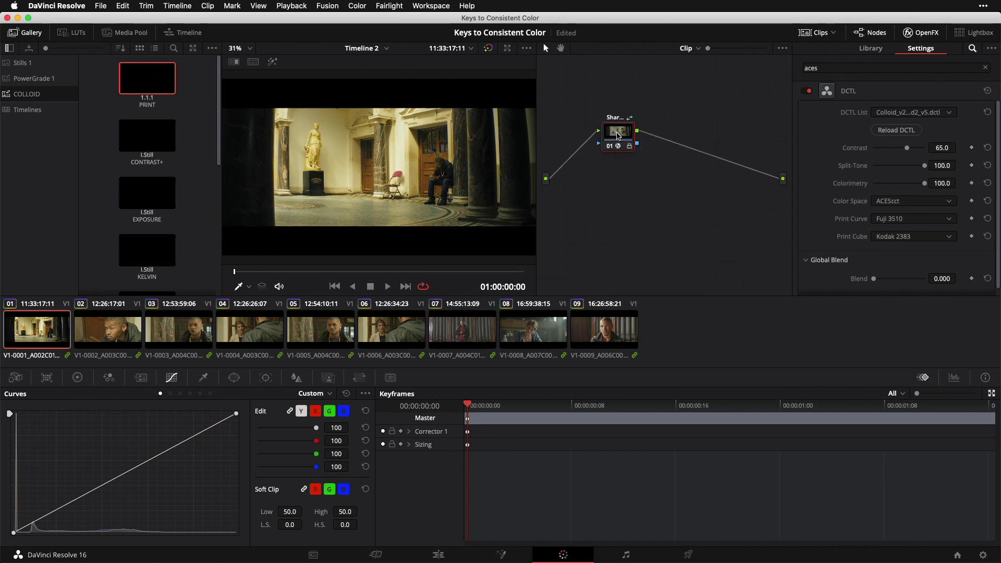
pyautogui.rightClick(618, 131)
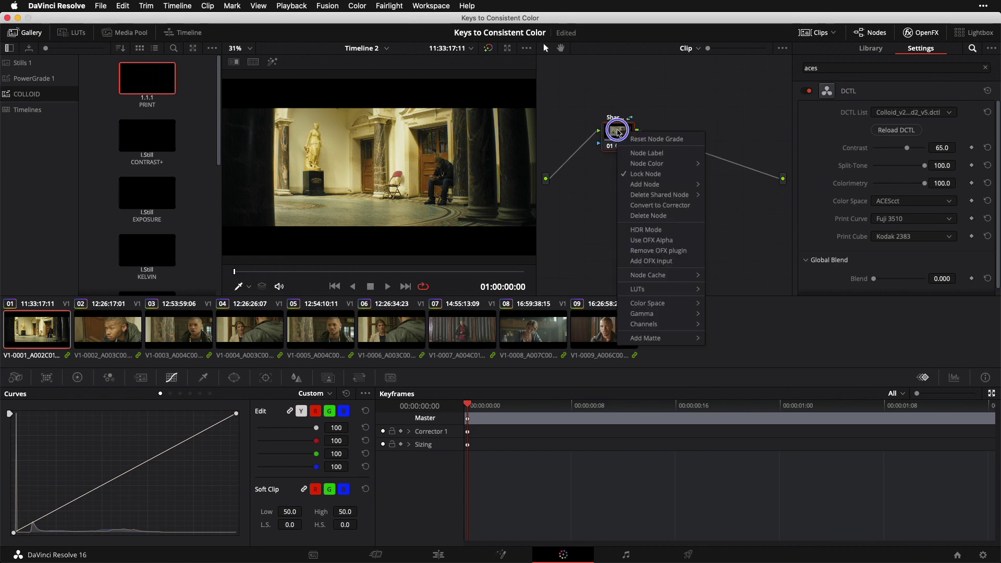
pyautogui.click(658, 157)
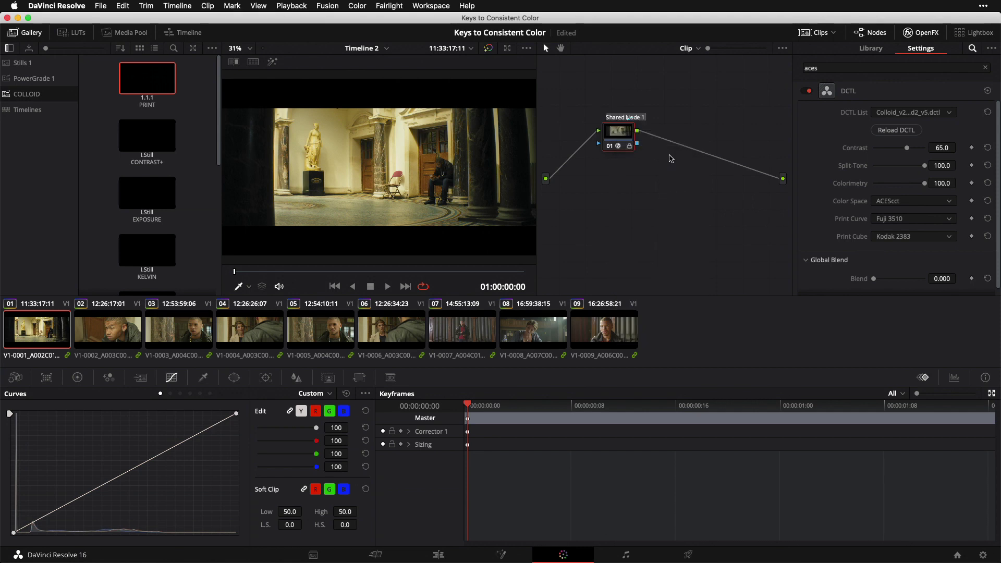
pyautogui.write('LOOK')
pyautogui.press('Return')
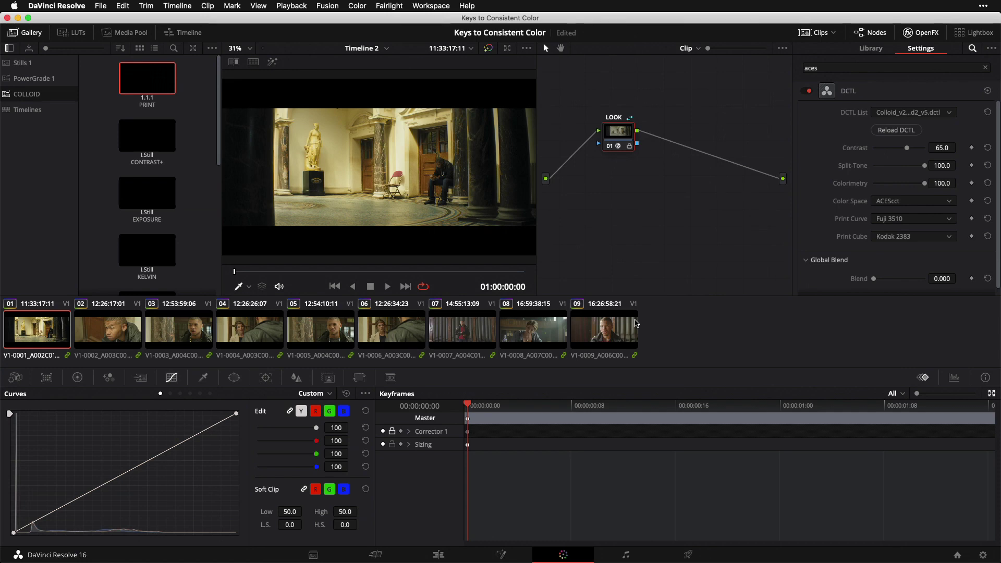
# Step: Add two serial nodes before LOOK and arrange them as node 03, node 02, then LOOK
pyautogui.click(917, 29)
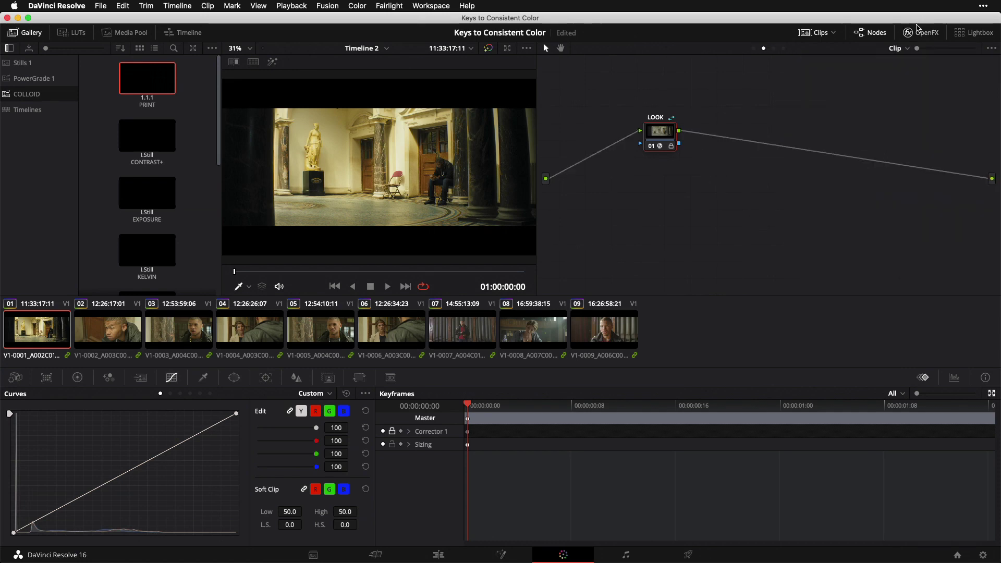
pyautogui.hotkey('shift', 's')
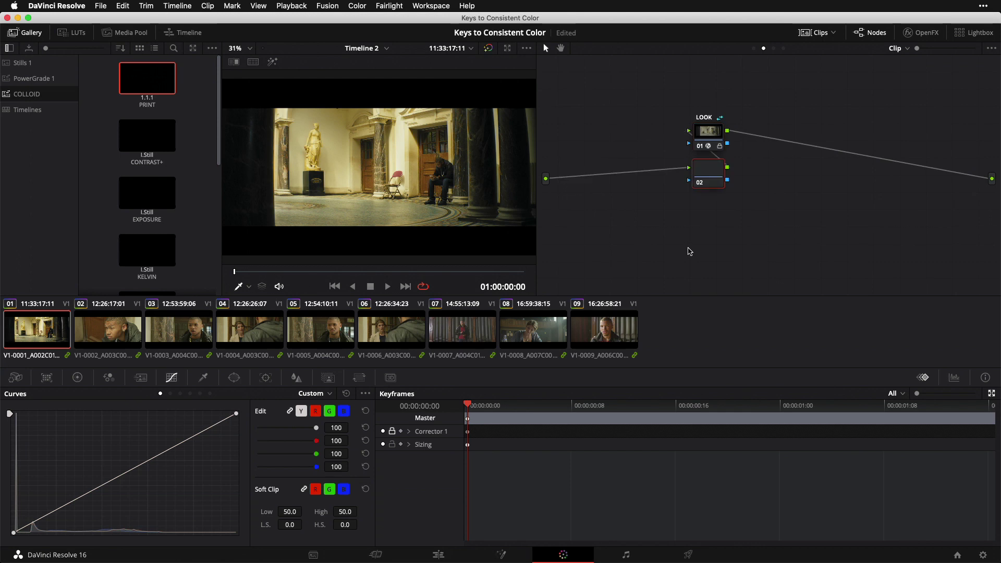
pyautogui.hotkey('shift', 's')
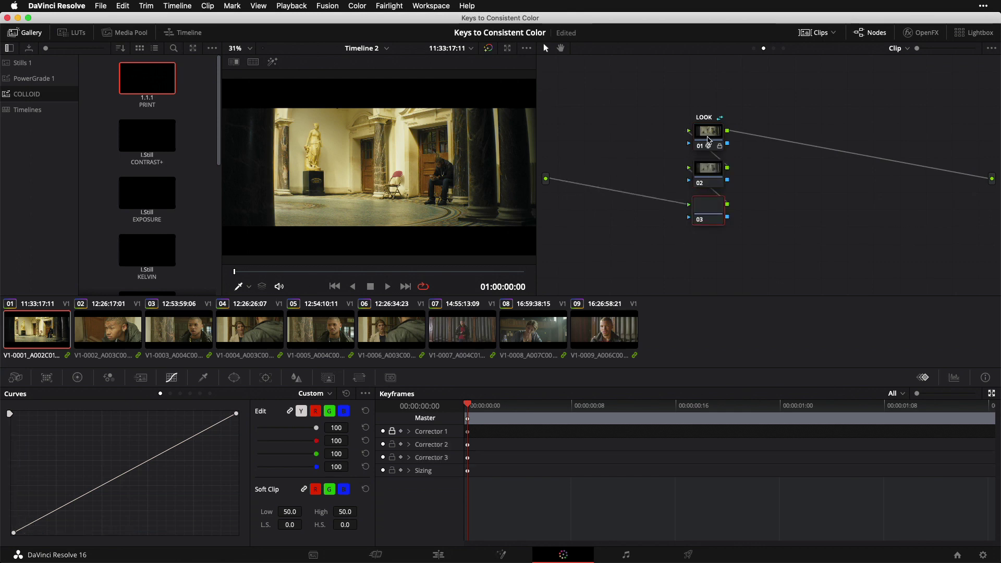
pyautogui.moveTo(710, 134); pyautogui.dragTo(871, 156)
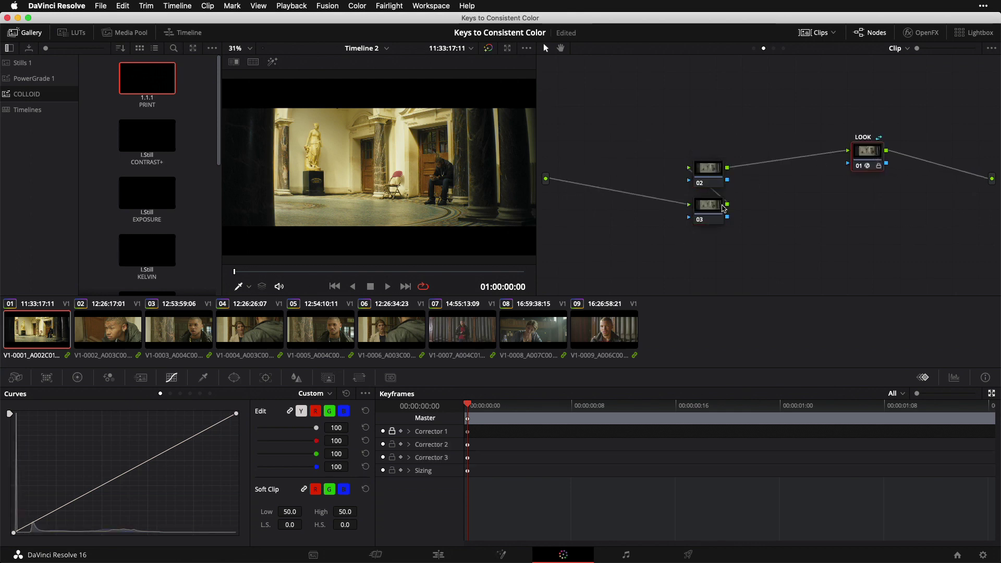
pyautogui.moveTo(709, 214); pyautogui.dragTo(604, 166)
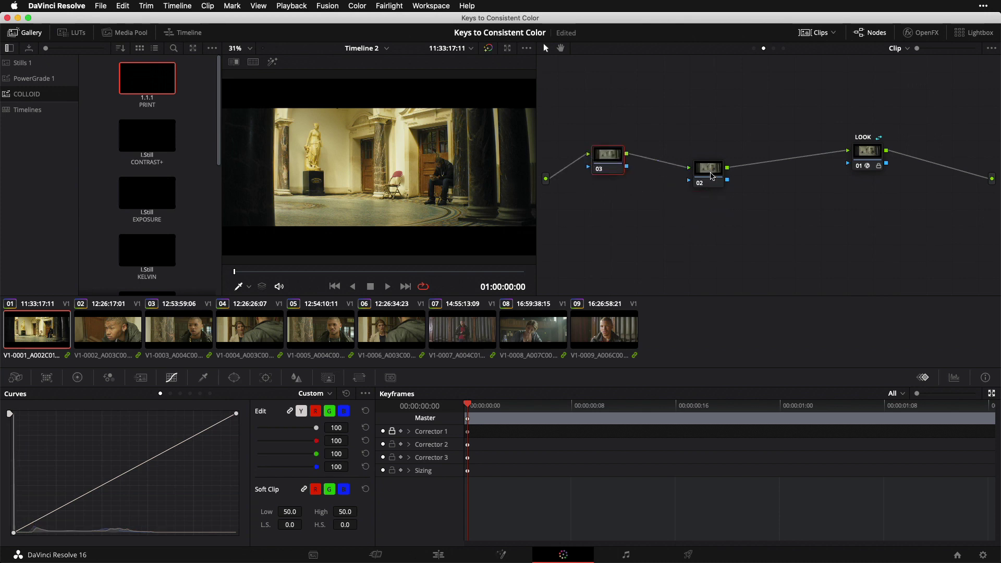
pyautogui.moveTo(711, 177); pyautogui.dragTo(714, 164)
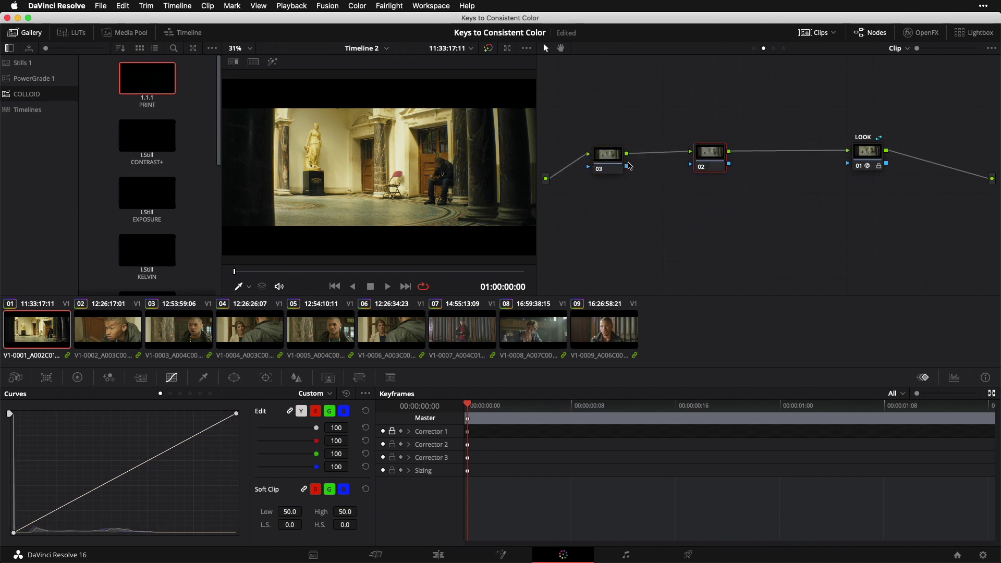
# Step: Label node 03 as PRIM
pyautogui.click(612, 161)
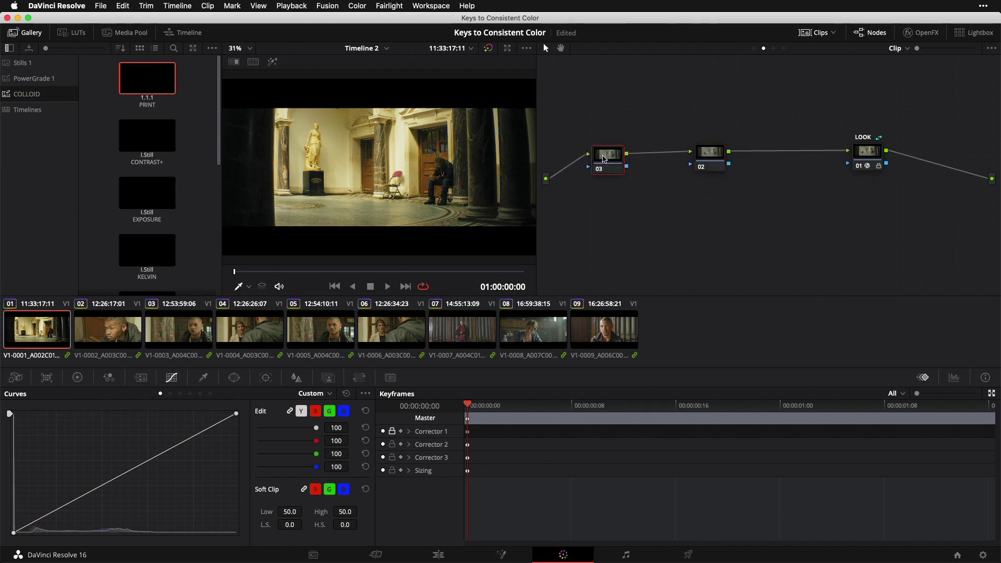
pyautogui.rightClick(607, 165)
pyautogui.click(614, 173)
pyautogui.write('PRIM')
pyautogui.press('Return')
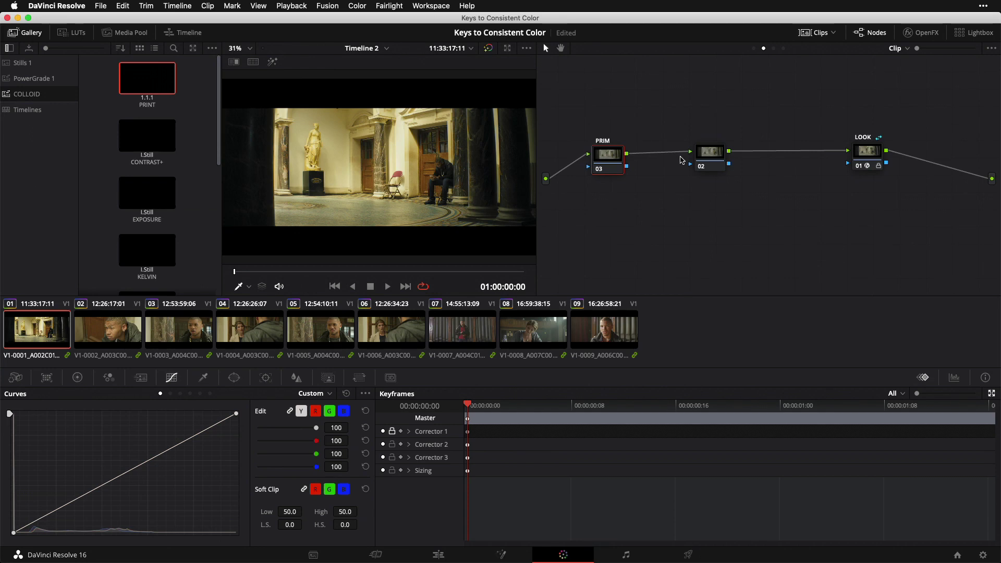
# Step: Give the middle node 02 the label BAL
pyautogui.click(706, 152)
pyautogui.rightClick(707, 151)
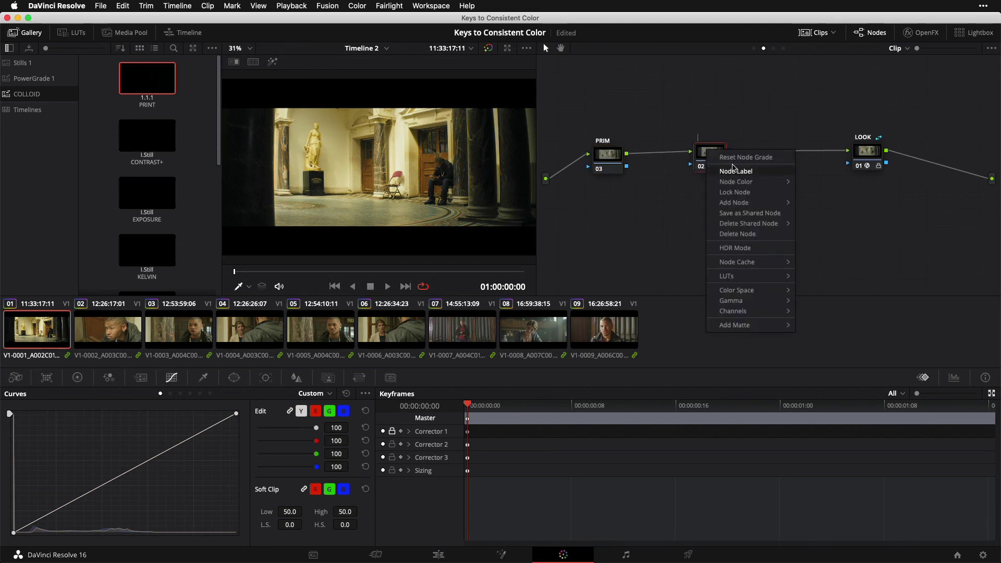
pyautogui.click(753, 166)
pyautogui.write('BAL')
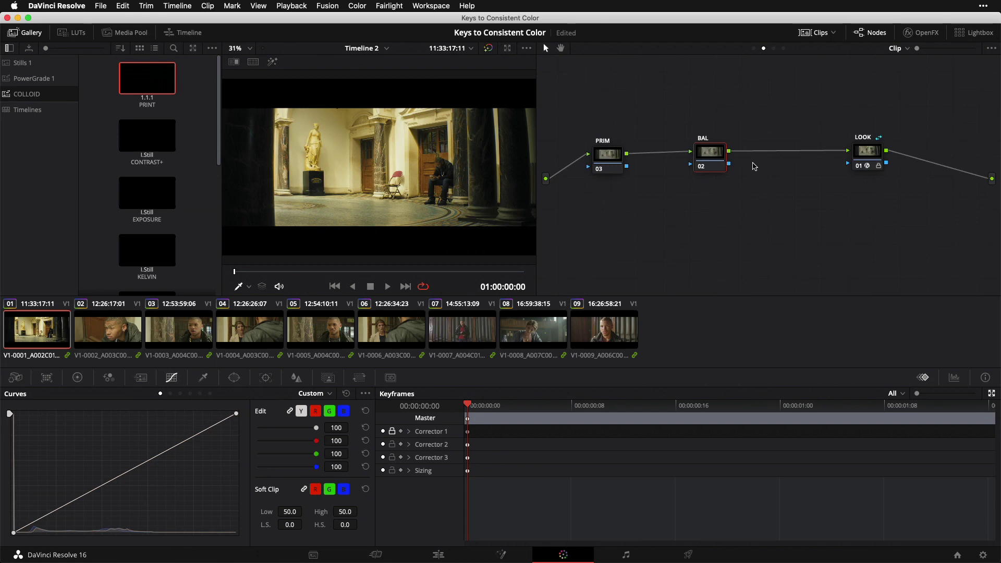
# Step: Show the Color Wheels, test a blue Offset shift on BAL, then reset Offset to neutral 25.00
pyautogui.click(609, 157)
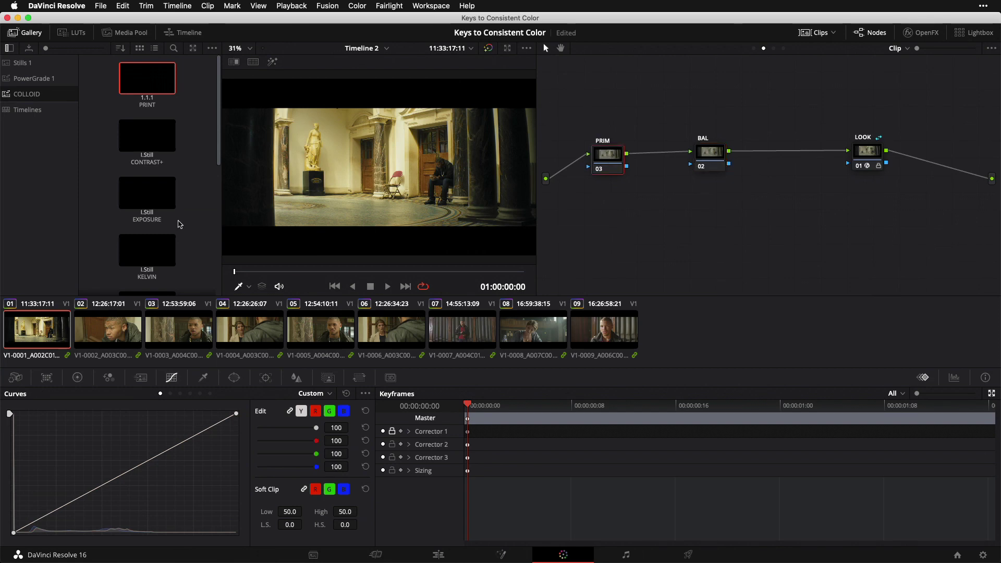
pyautogui.click(78, 378)
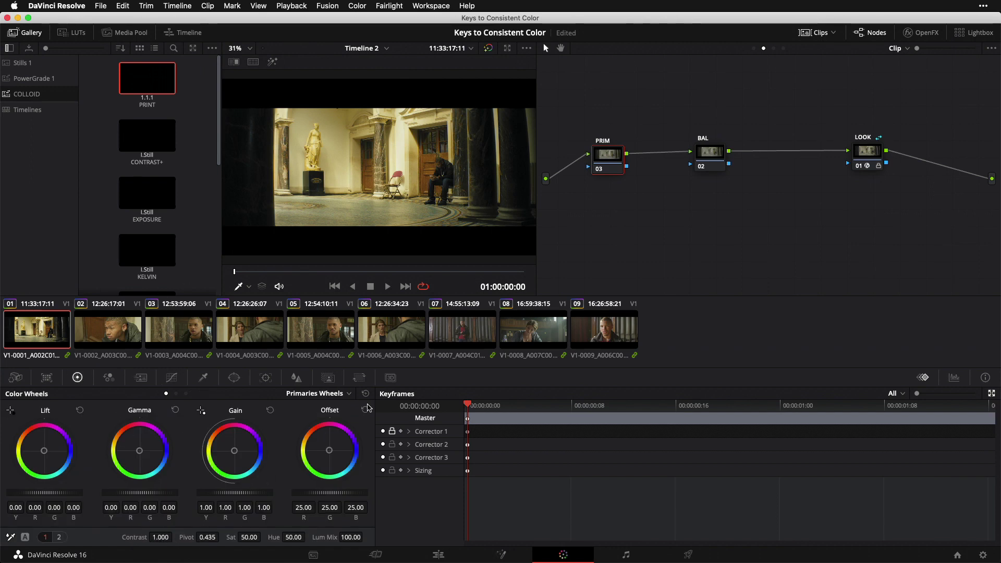
pyautogui.moveTo(709, 159); pyautogui.dragTo(708, 156)
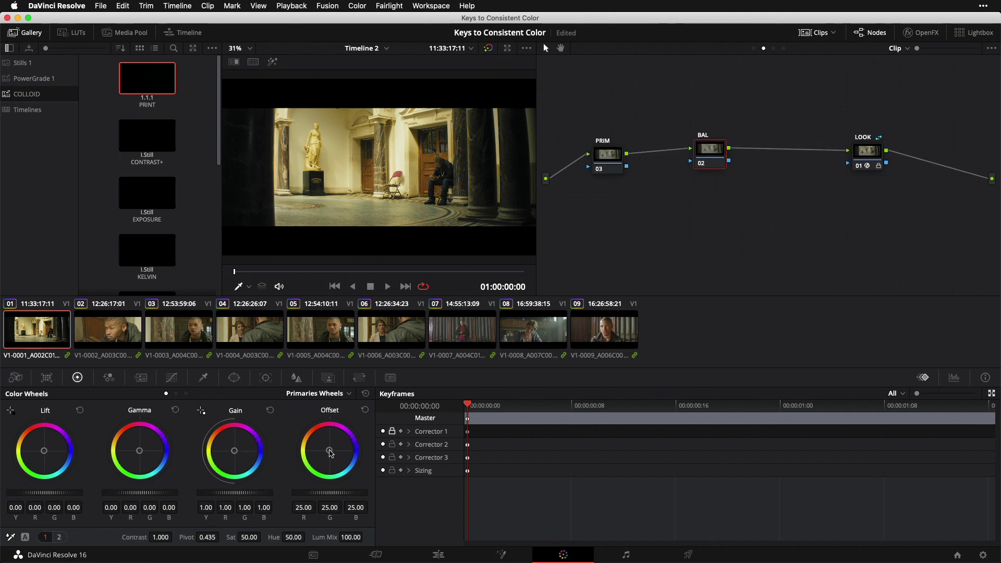
pyautogui.moveTo(329, 451); pyautogui.dragTo(334, 461)
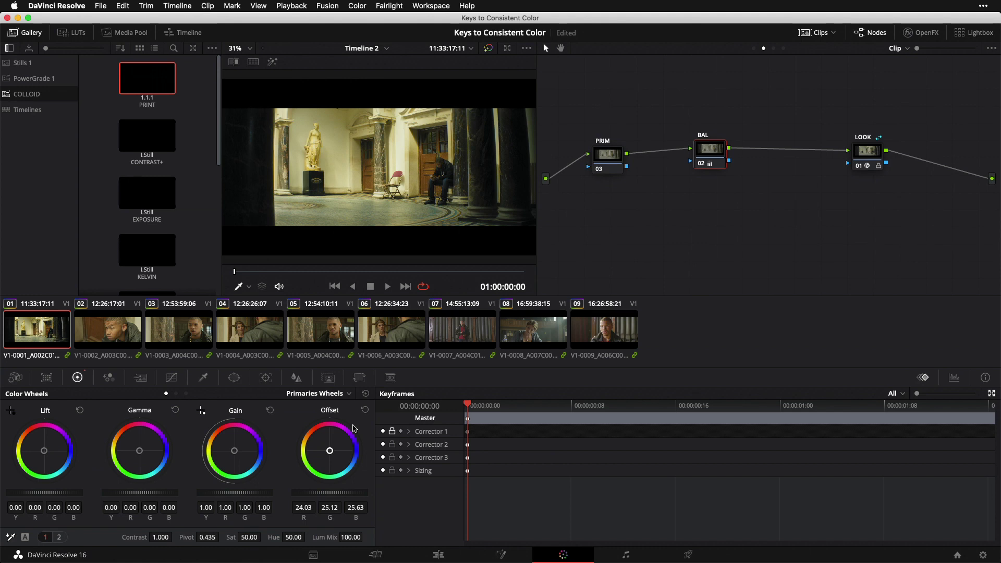
pyautogui.click(365, 394)
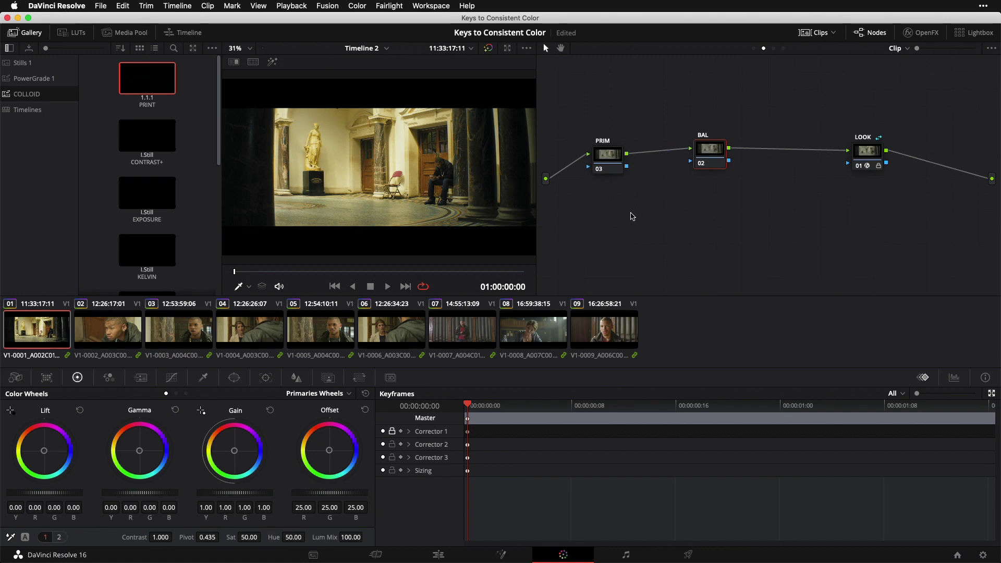
# Step: Select clips 02 through 09, apply clip 01's grade with a middle-click, then select clip 02's LOOK node
pyautogui.click(107, 332)
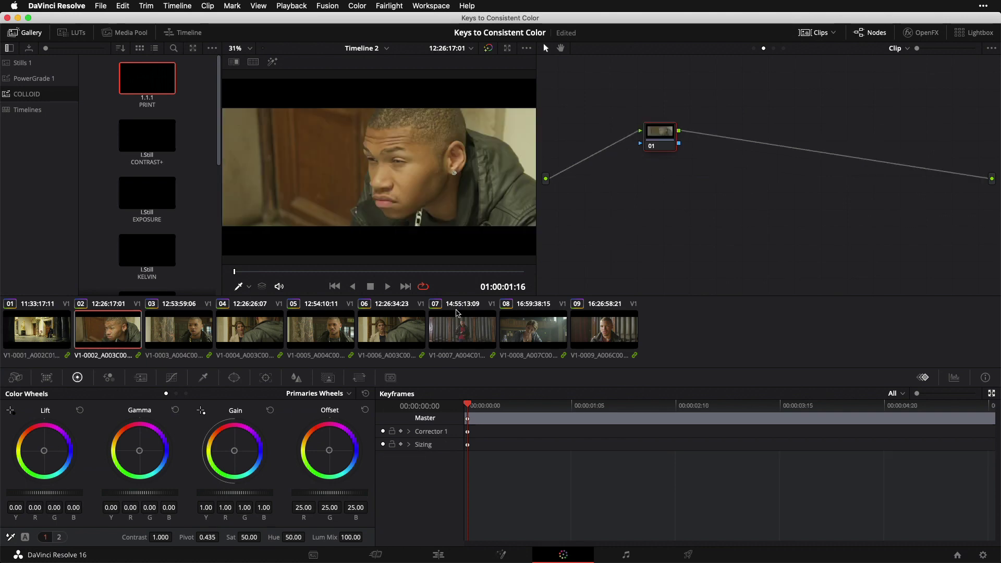
pyautogui.keyDown('shift'); pyautogui.click(601, 329); pyautogui.keyUp('shift')
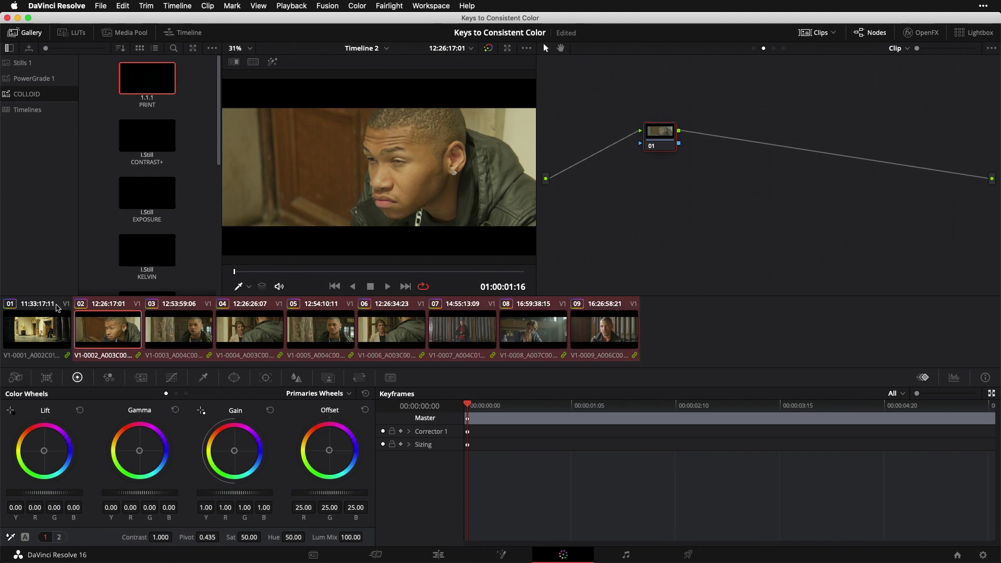
pyautogui.middleClick(46, 331)
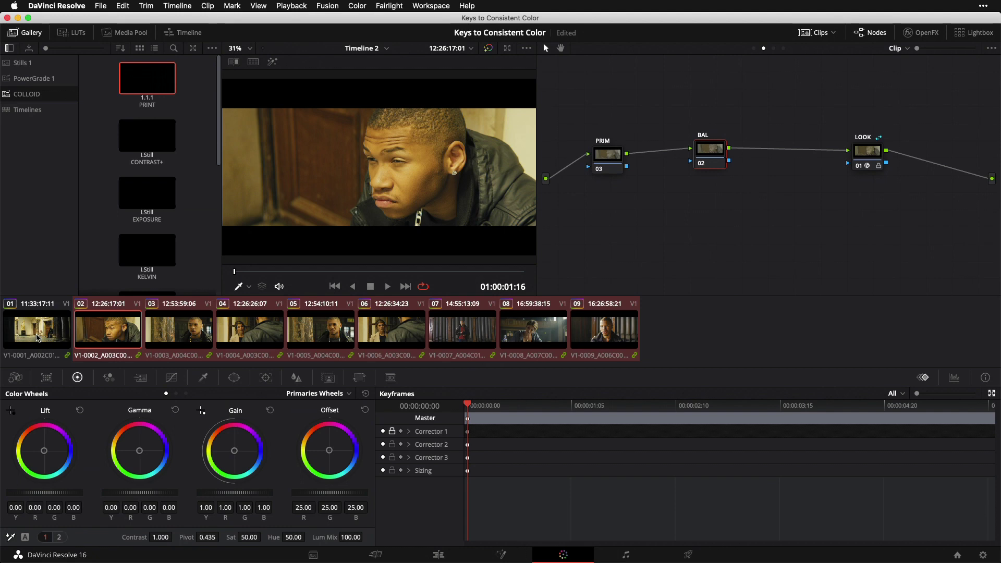
pyautogui.click(110, 323)
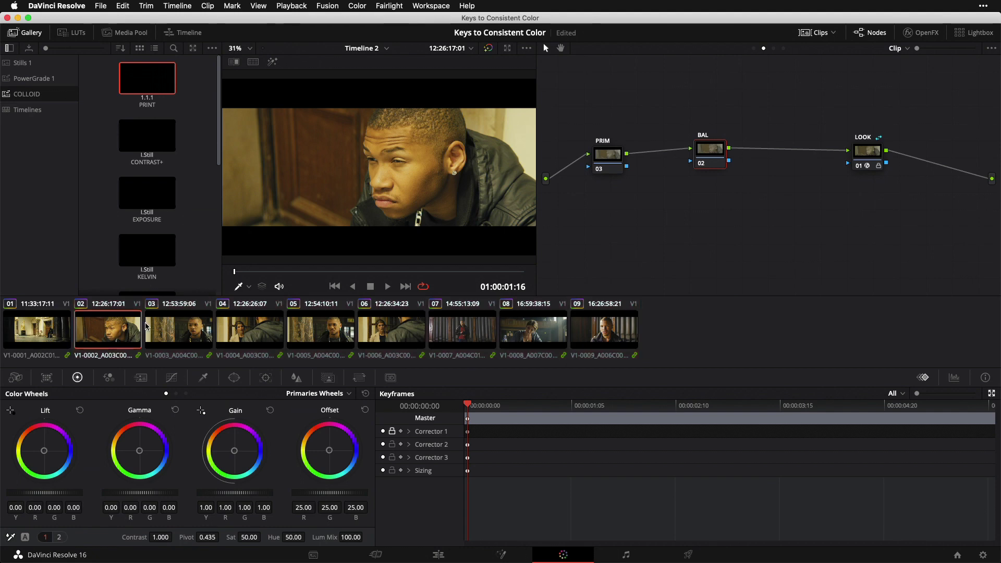
pyautogui.click(866, 151)
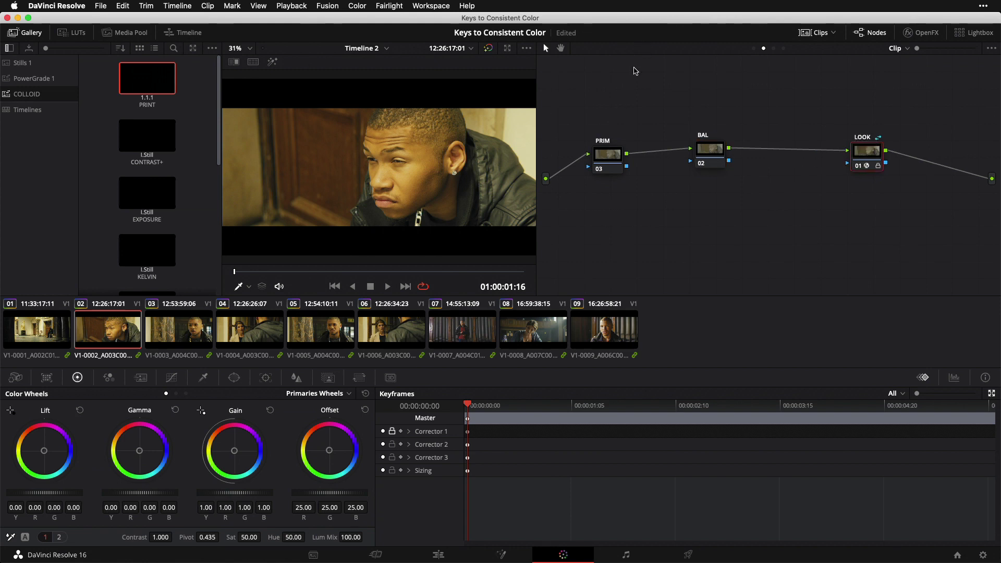
pyautogui.click(917, 32)
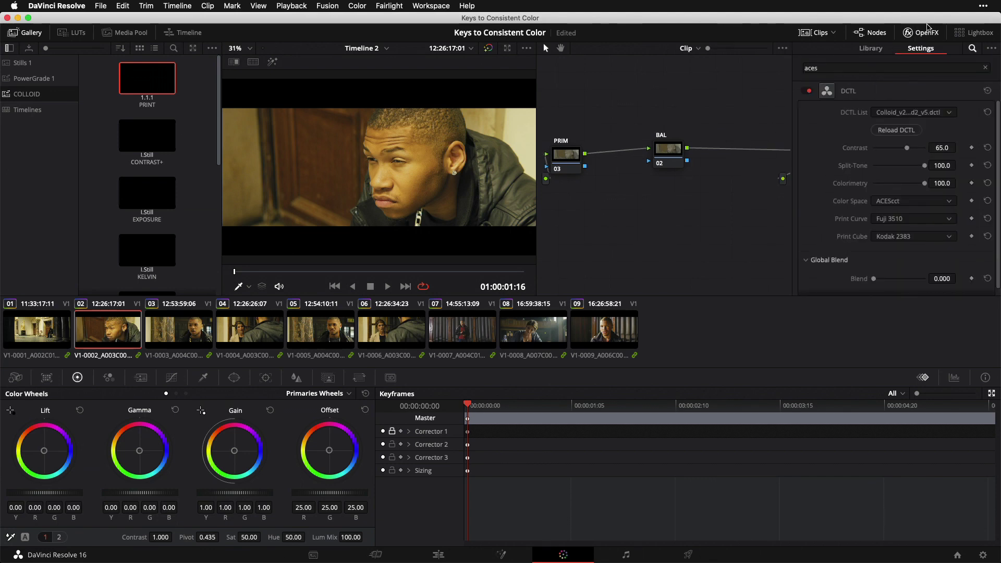
pyautogui.click(924, 31)
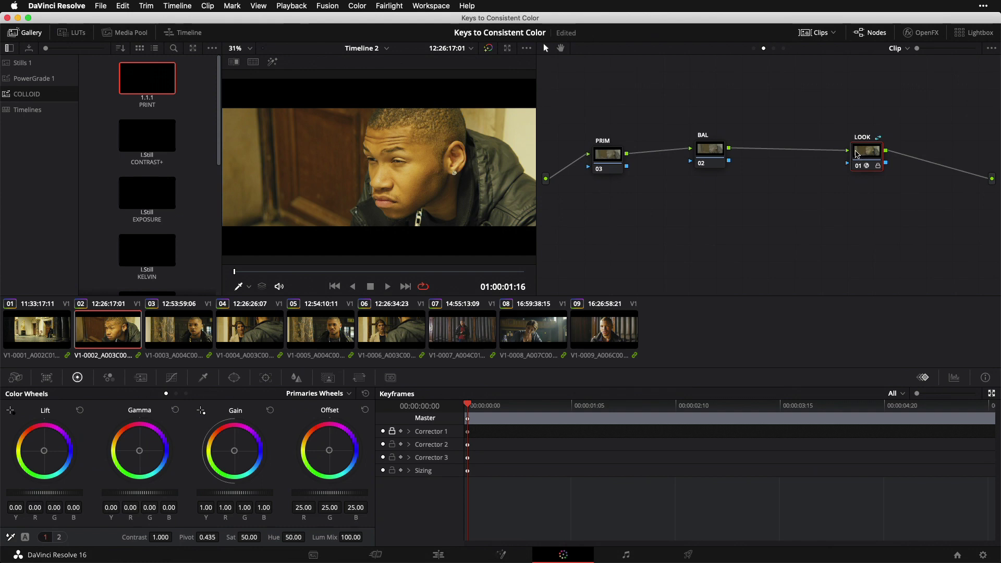